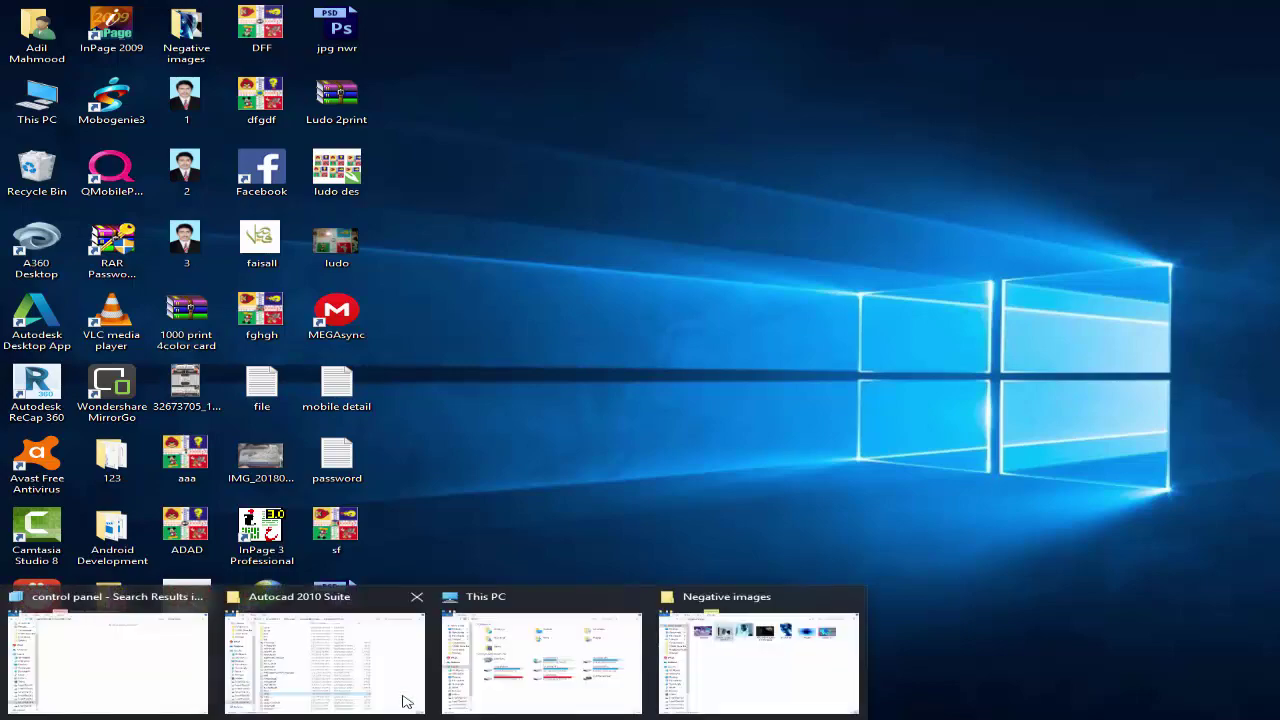
Bring up the Negative images folder, clear its selection, then switch to a new Chrome tab.
click(716, 652)
click(644, 496)
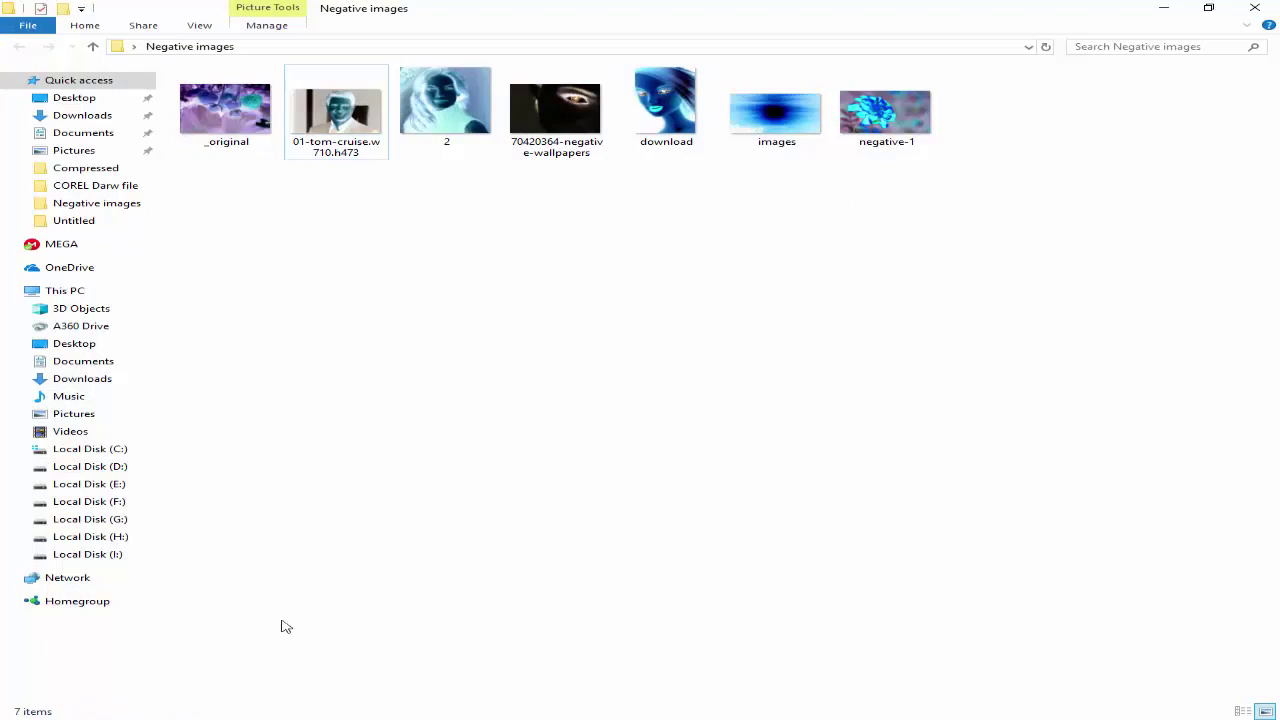
click(201, 716)
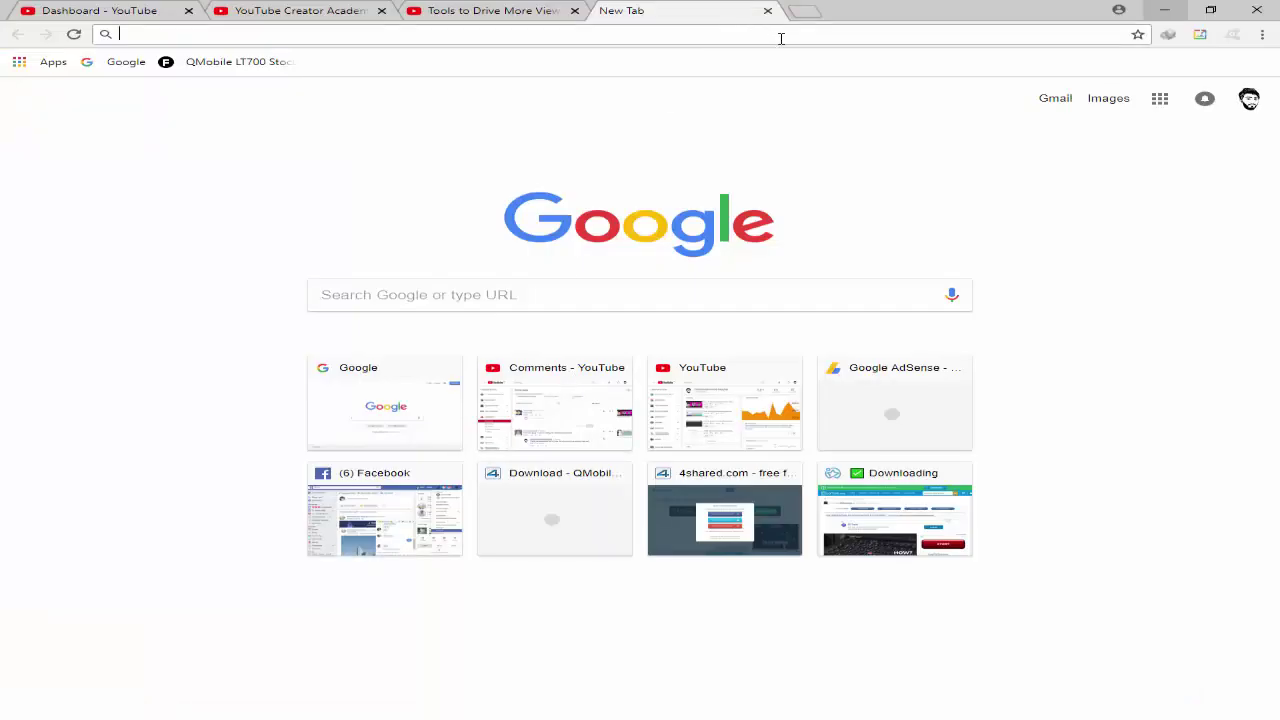
Search Google Images for 'negative images' and scroll through the results.
text(nega)
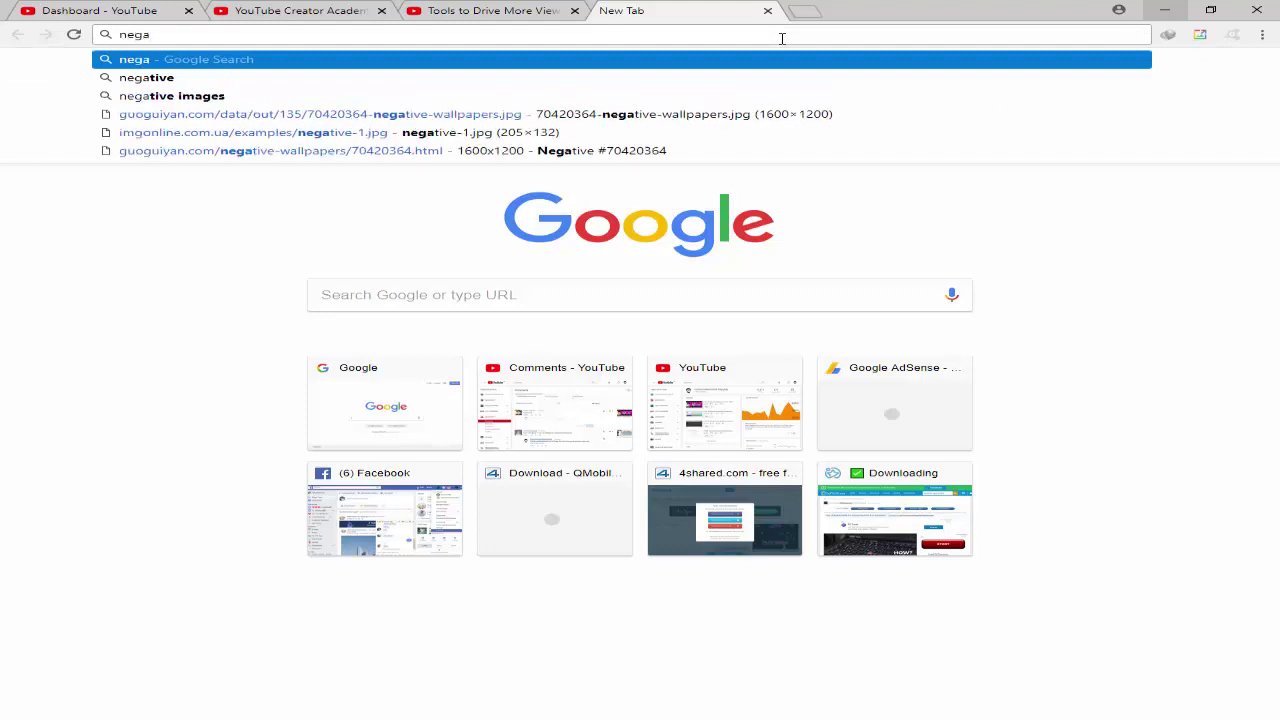
key(Down)
key(Down)
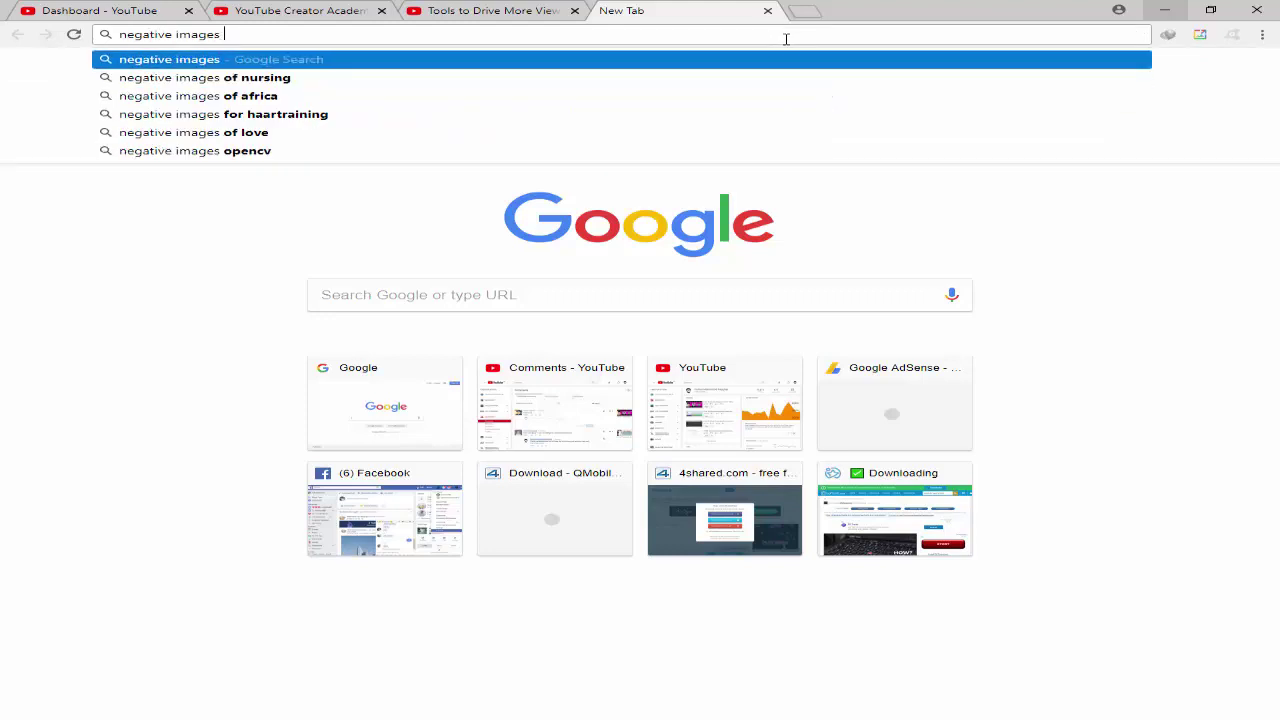
key(Return)
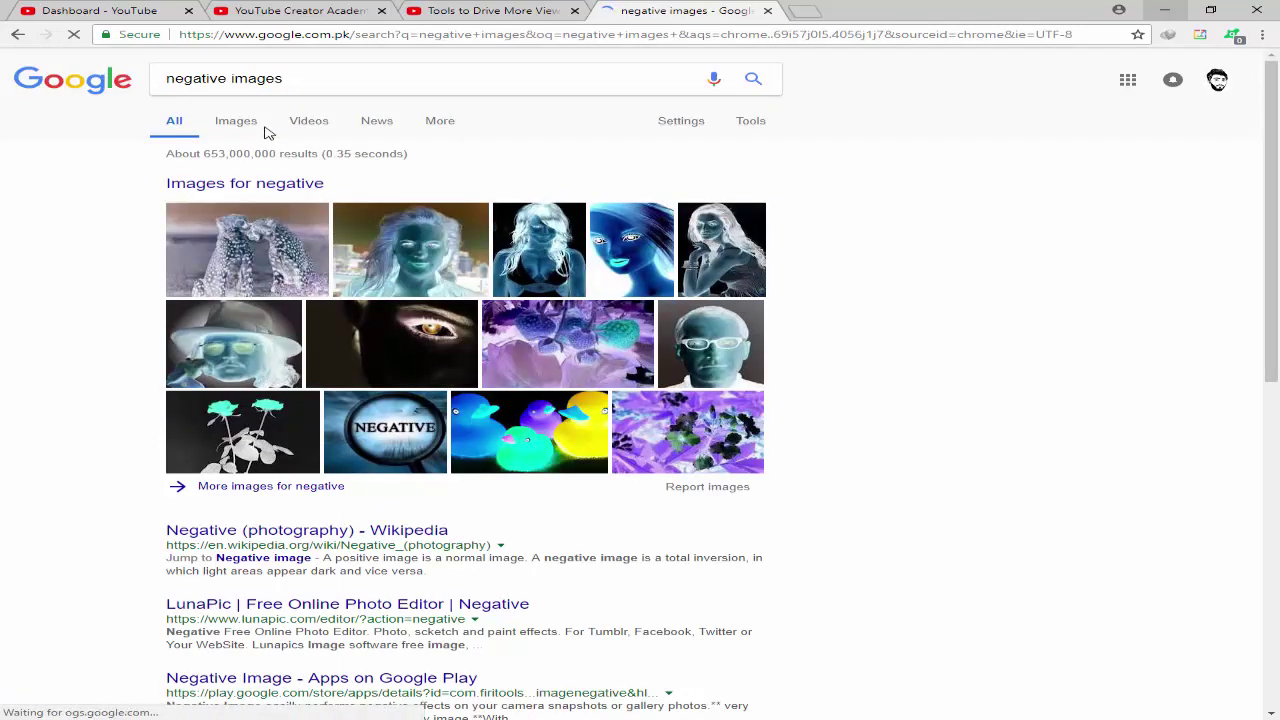
click(250, 128)
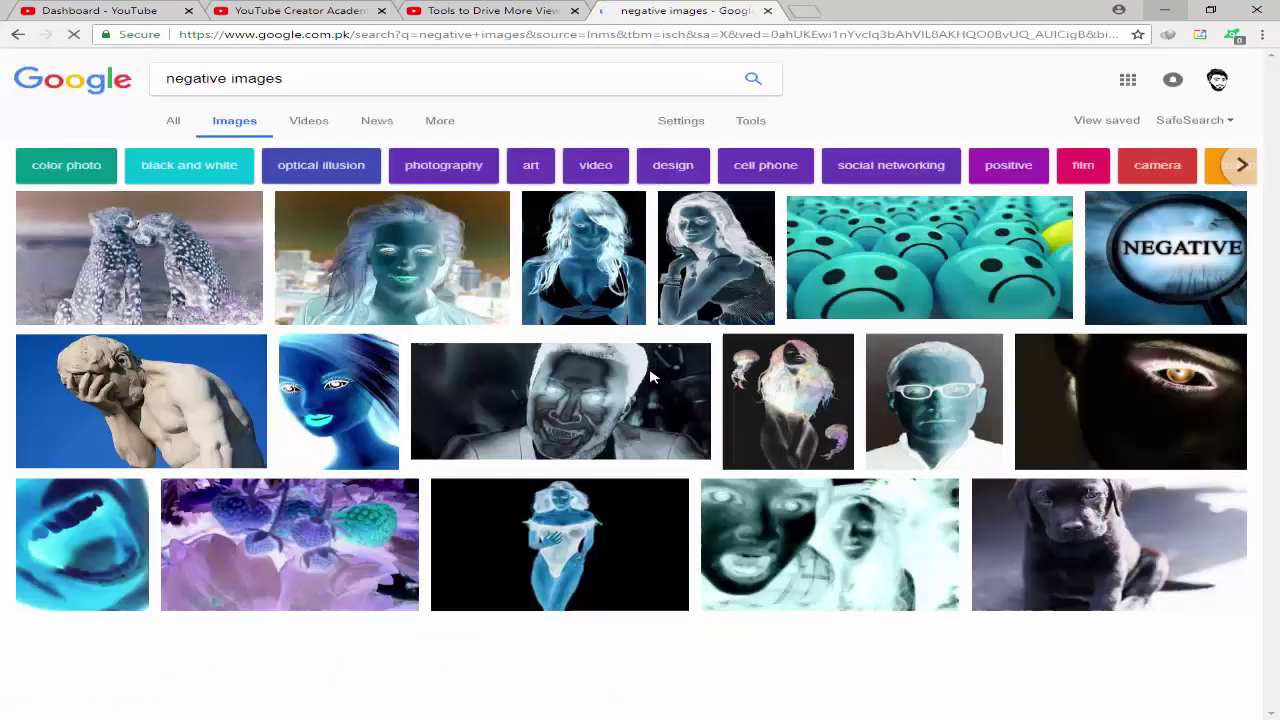
scroll(660, 400, down, 5)
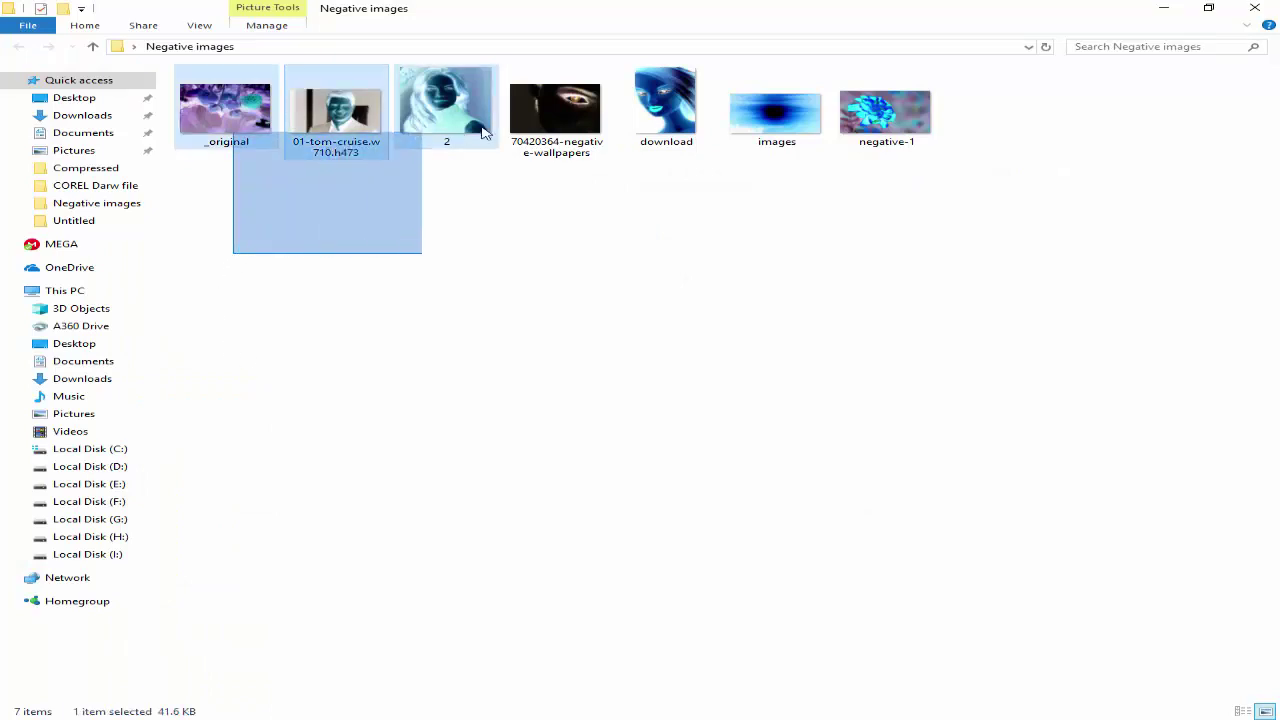
Box-select all seven photos in the Negative images folder.
mouse_move(282, 188)
mouse_down()
mouse_move(898, 102)
mouse_move(737, 225)
mouse_move(266, 712)
mouse_move(422, 358)
mouse_up()
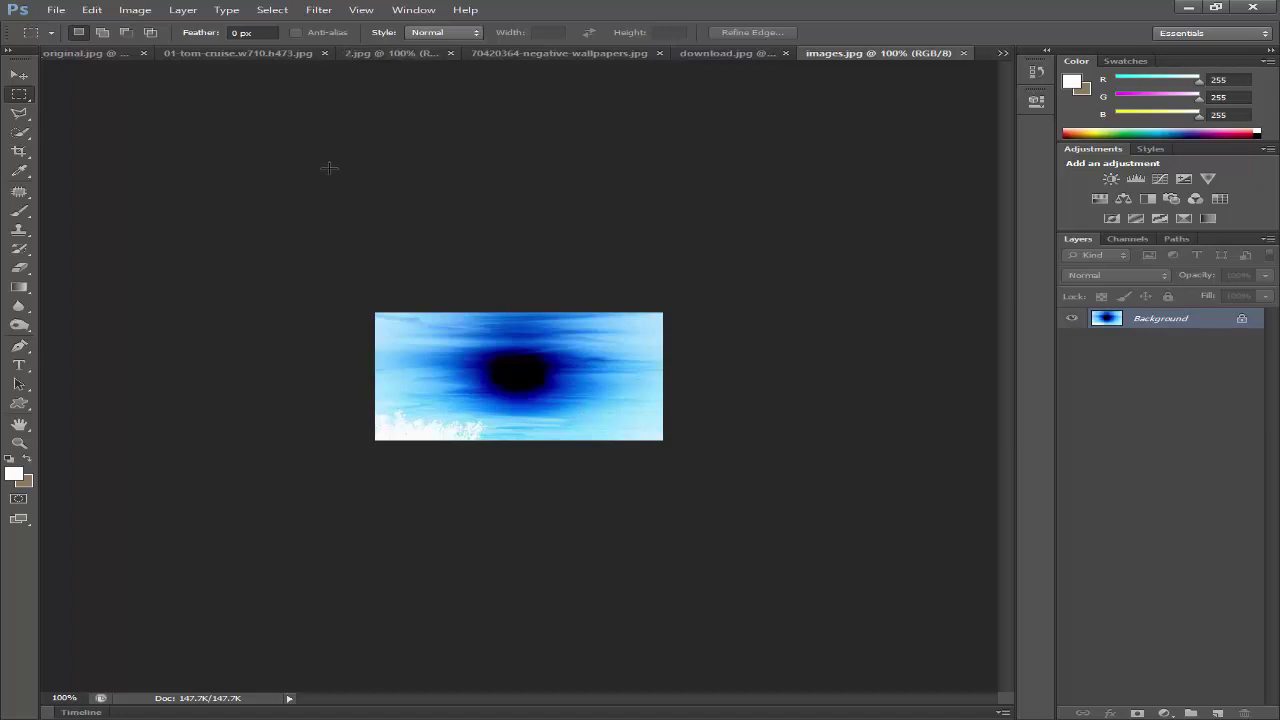
Invert images.jpg into an orange sunset with Image > Adjustments > Invert, then bring up download.jpg.
click(151, 17)
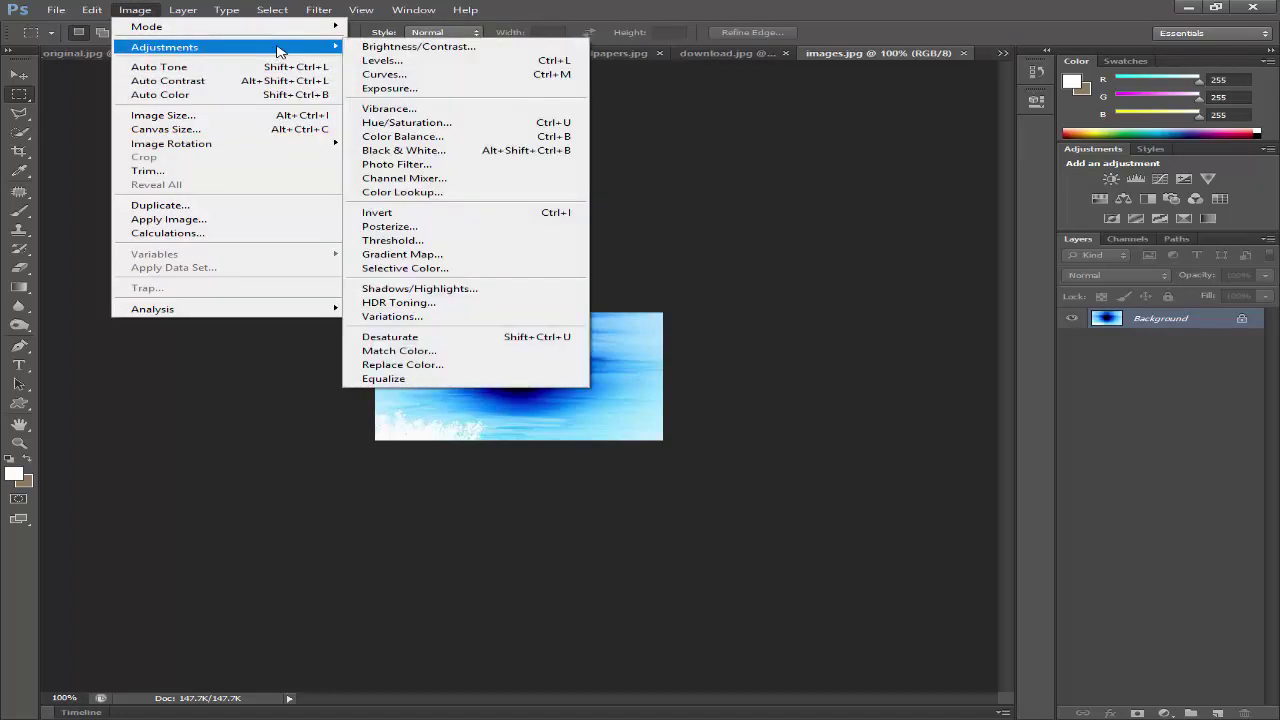
mouse_move(165, 47)
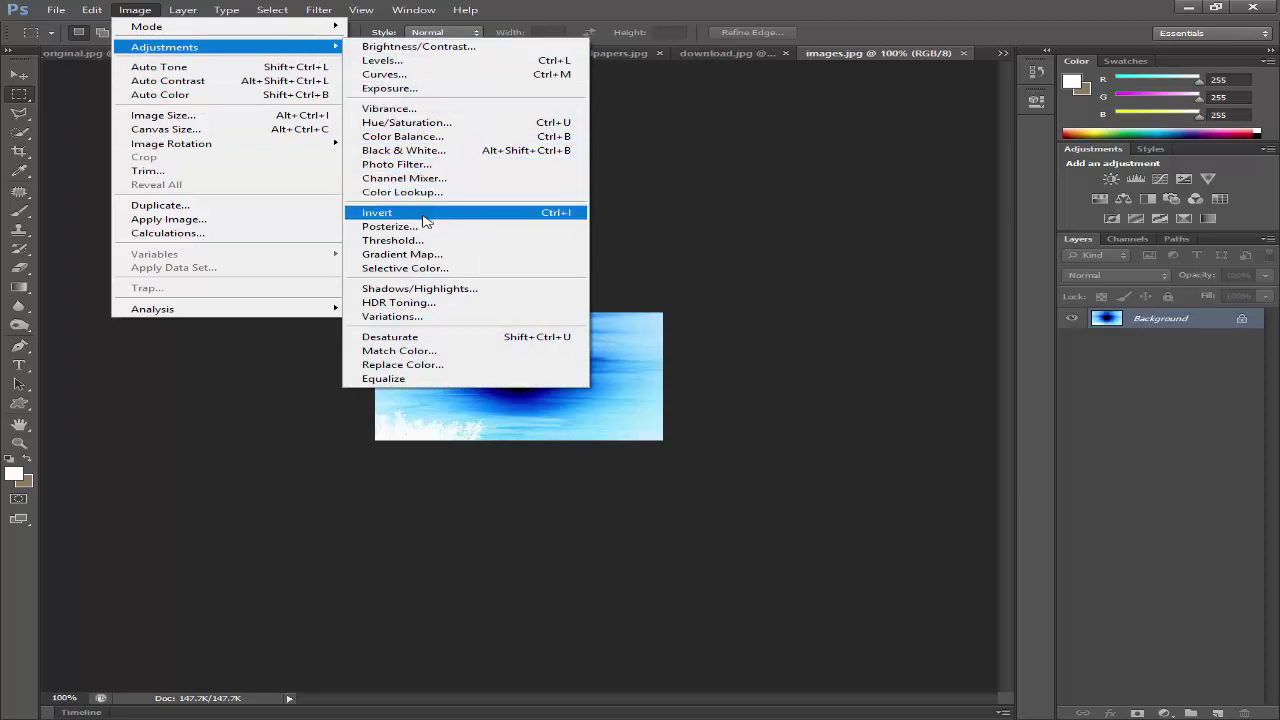
click(476, 215)
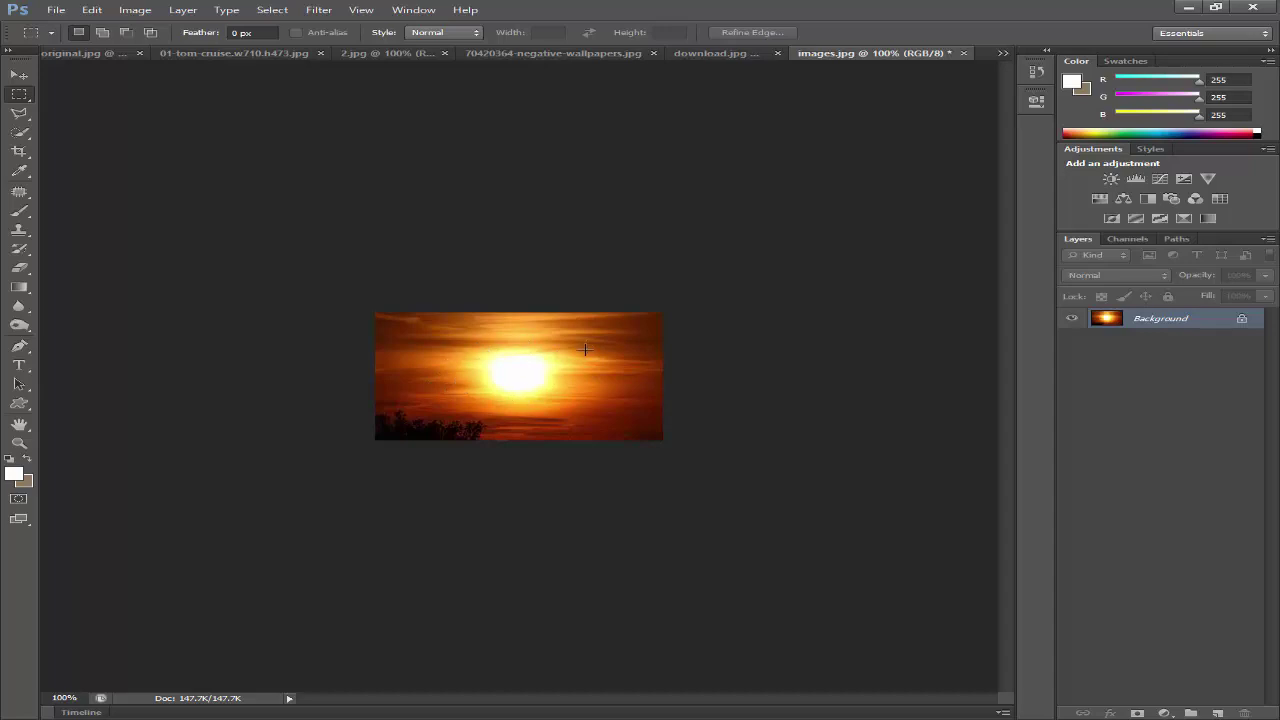
key(ctrl+shift+Tab)
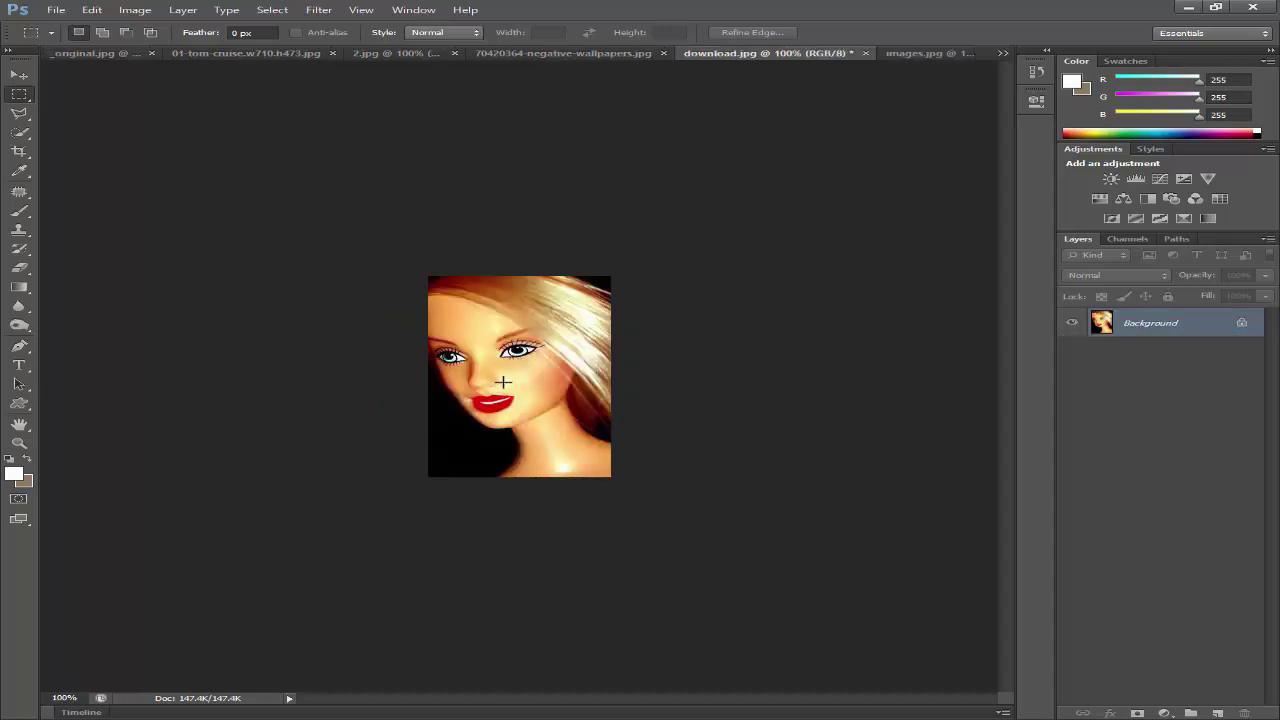
Invert 70420364-negative-wallpapers.jpg and zoom in to inspect the blue eye before fitting it back on screen.
click(591, 54)
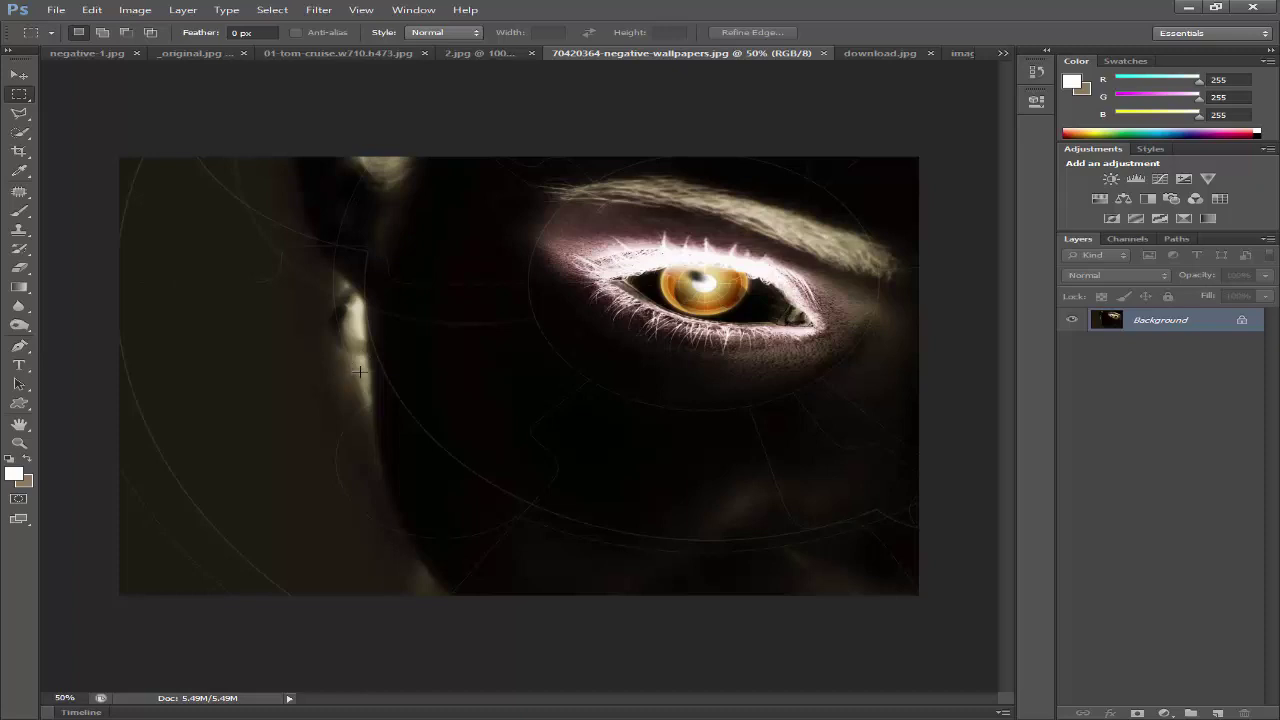
key(ctrl+i)
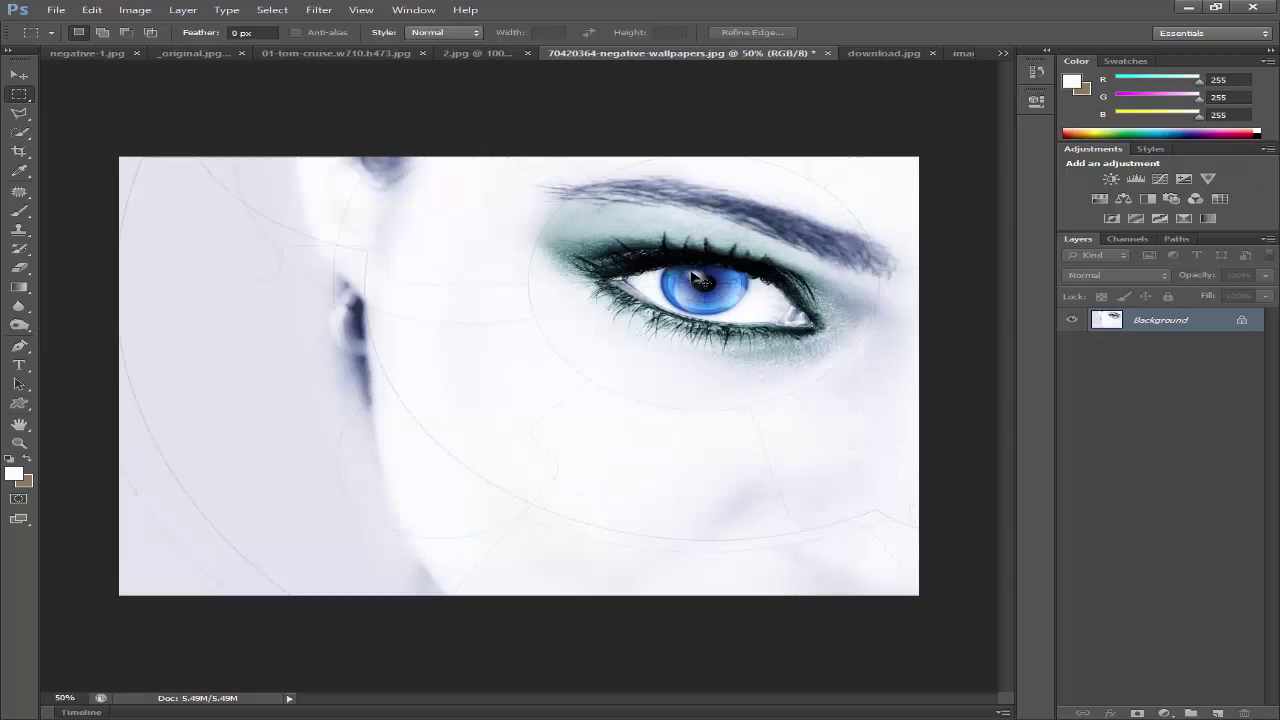
drag(668, 263, 771, 340)
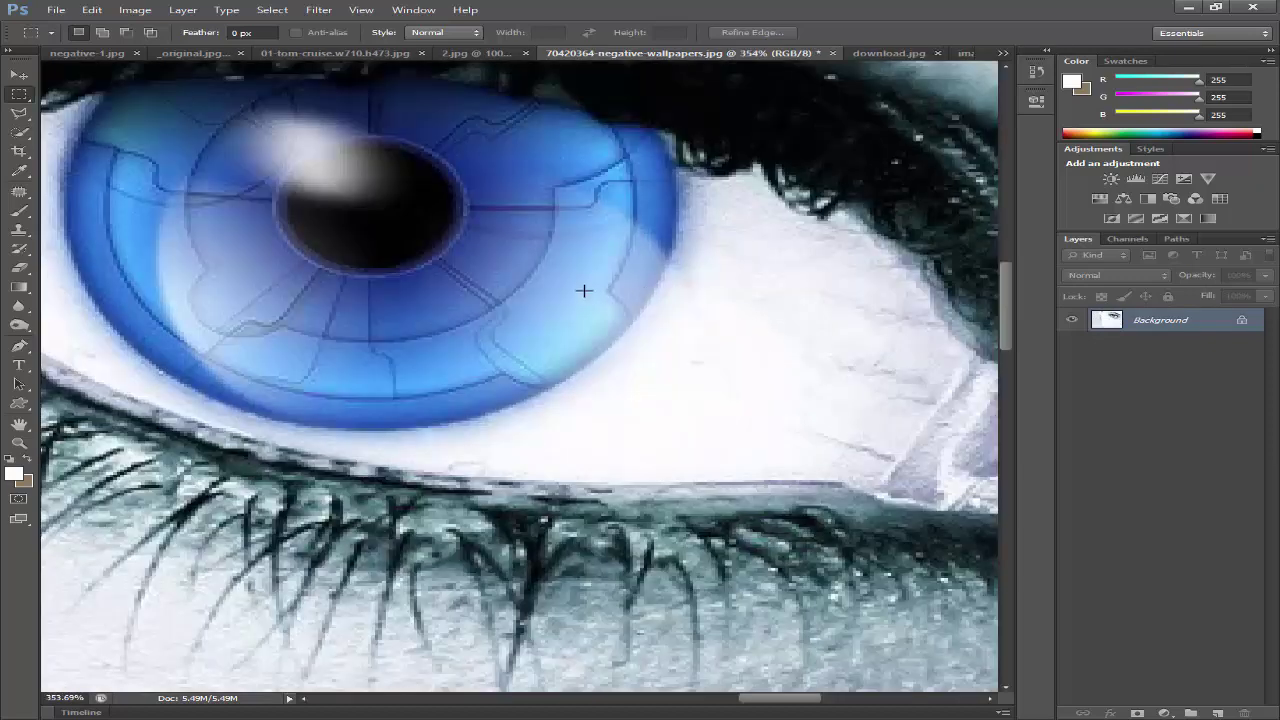
right_click(647, 299)
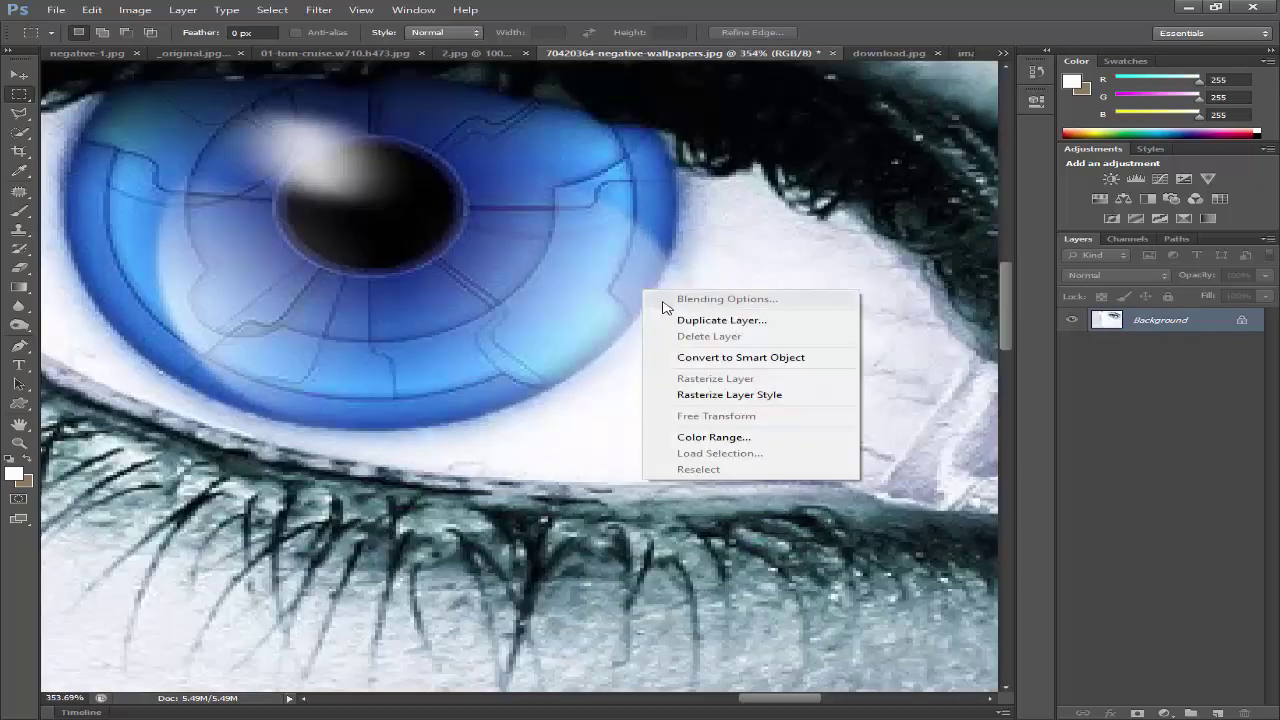
click(610, 293)
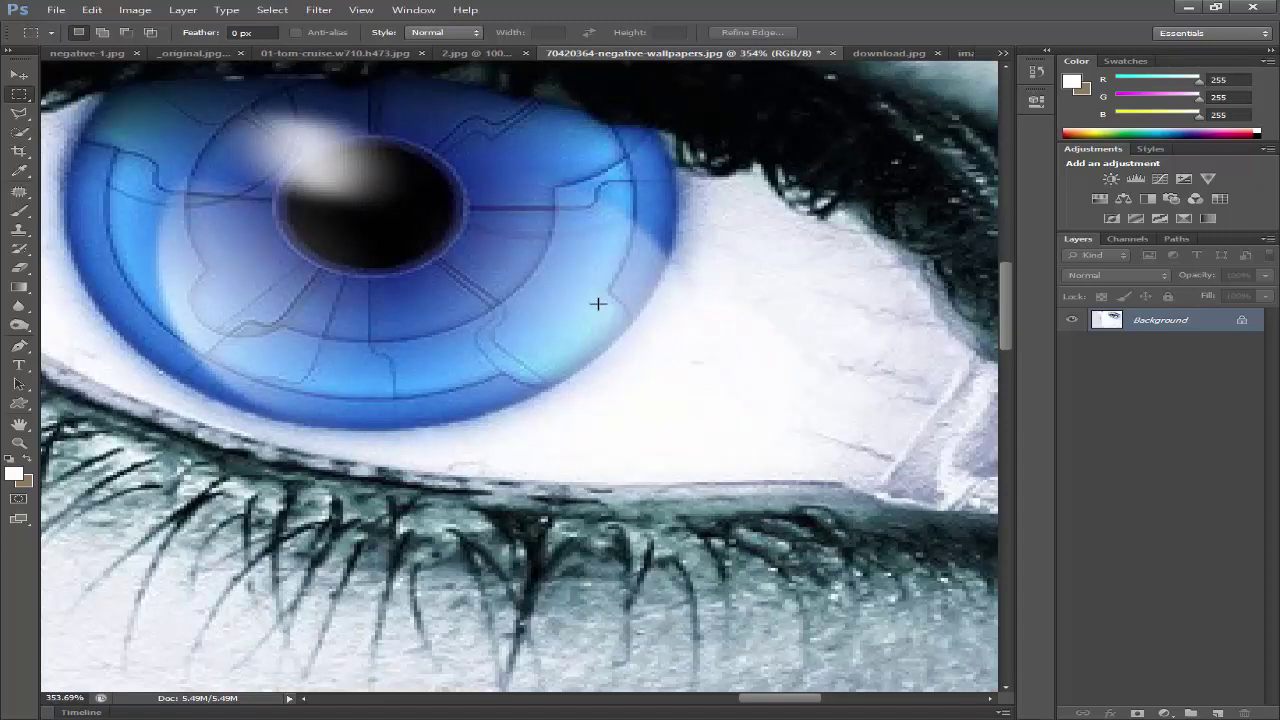
key(z)
key(ctrl+0)
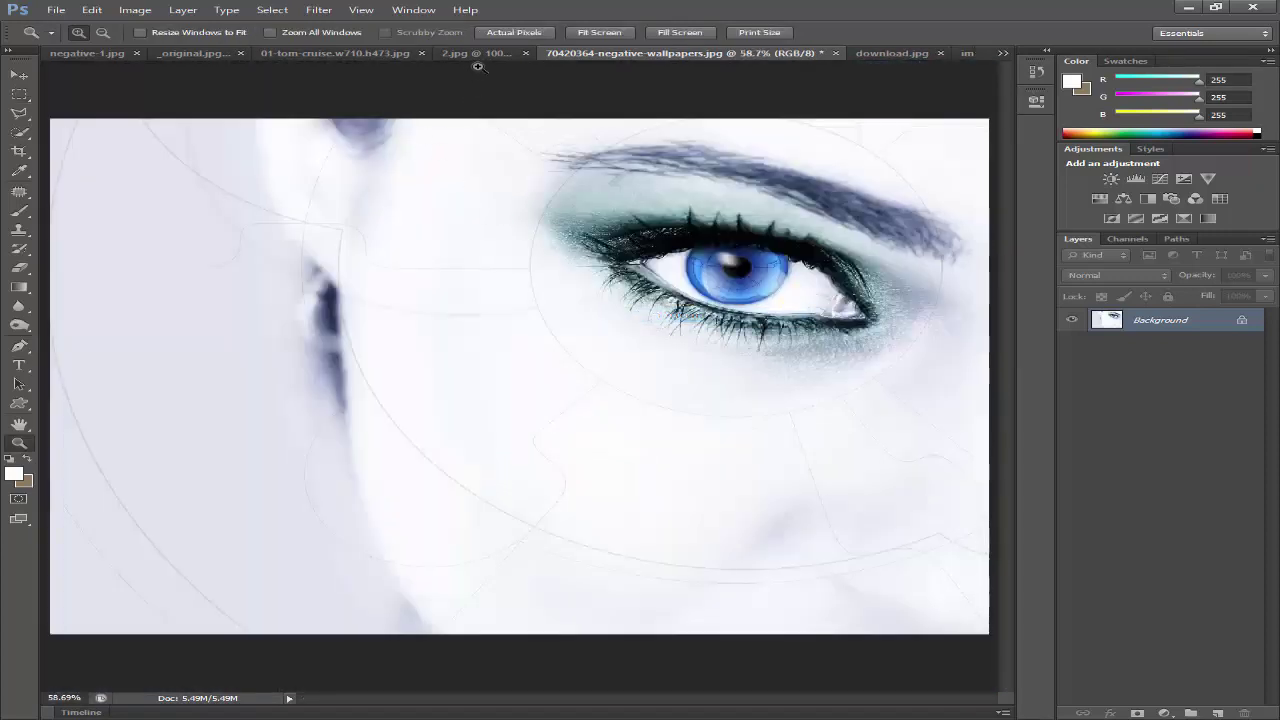
click(480, 56)
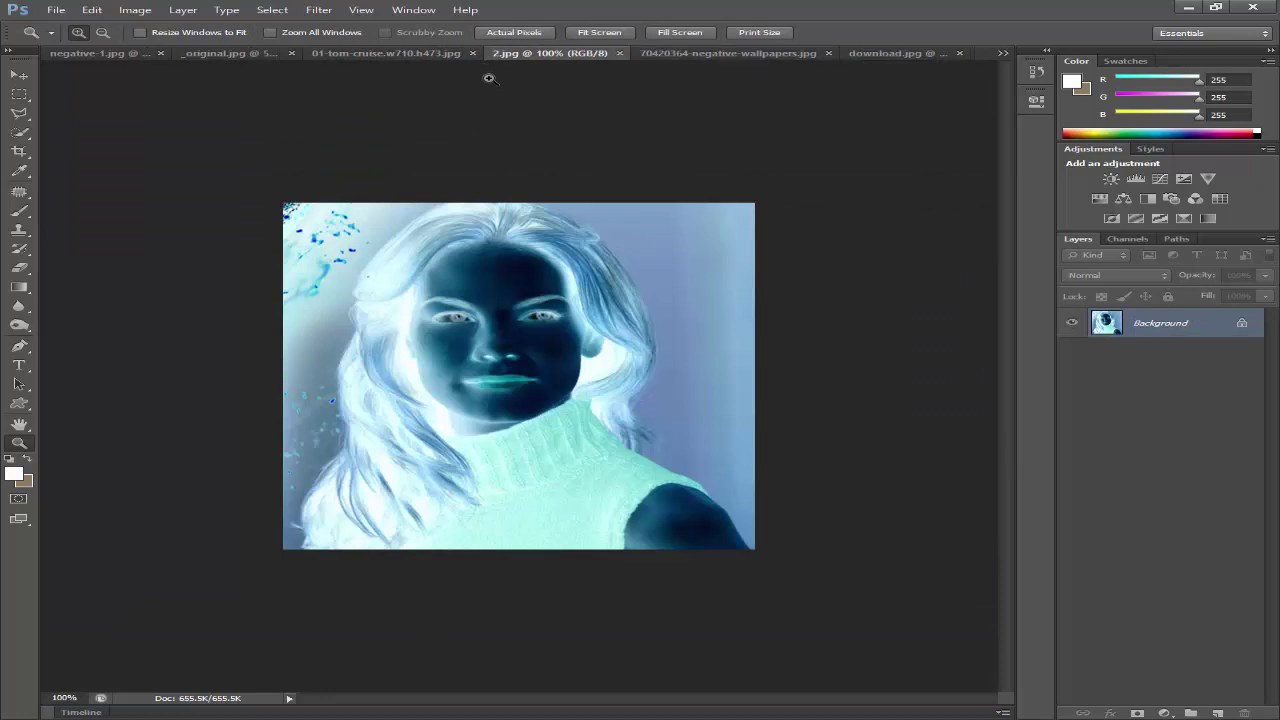
Invert 2.jpg to natural colours, then restore the smiling man's photo to normal colours.
key(ctrl+i)
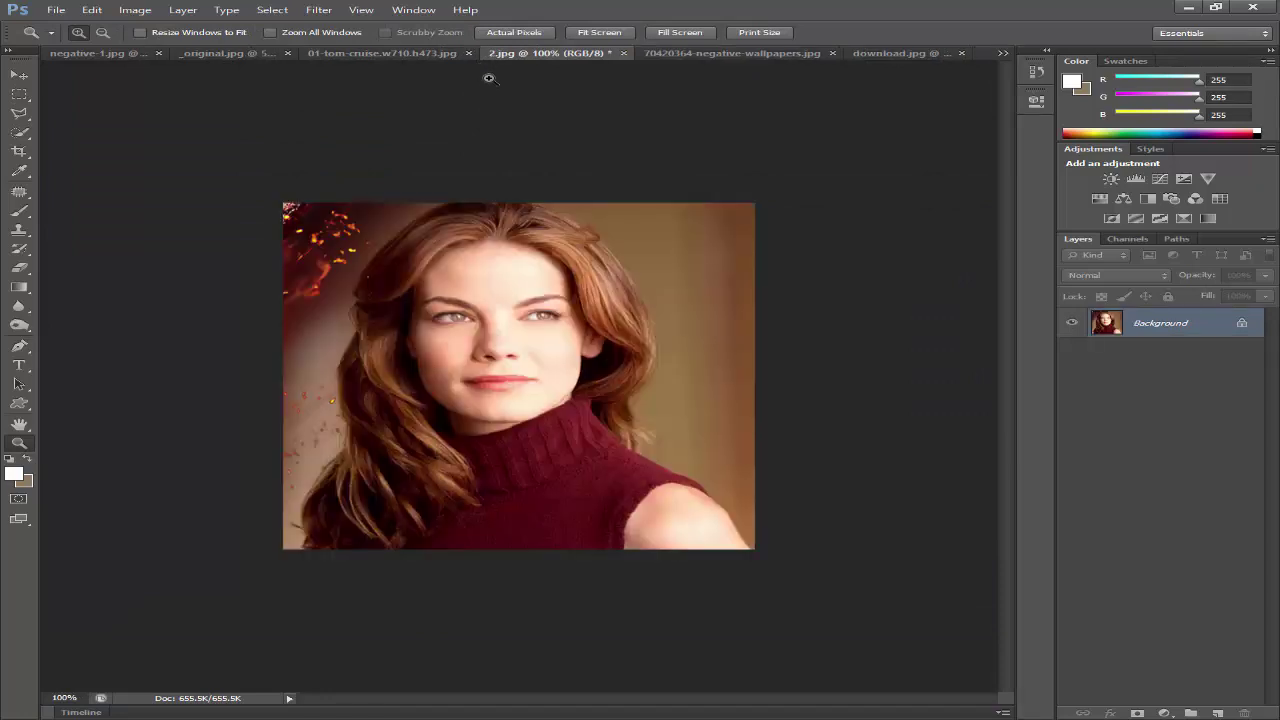
click(362, 55)
key(ctrl+i)
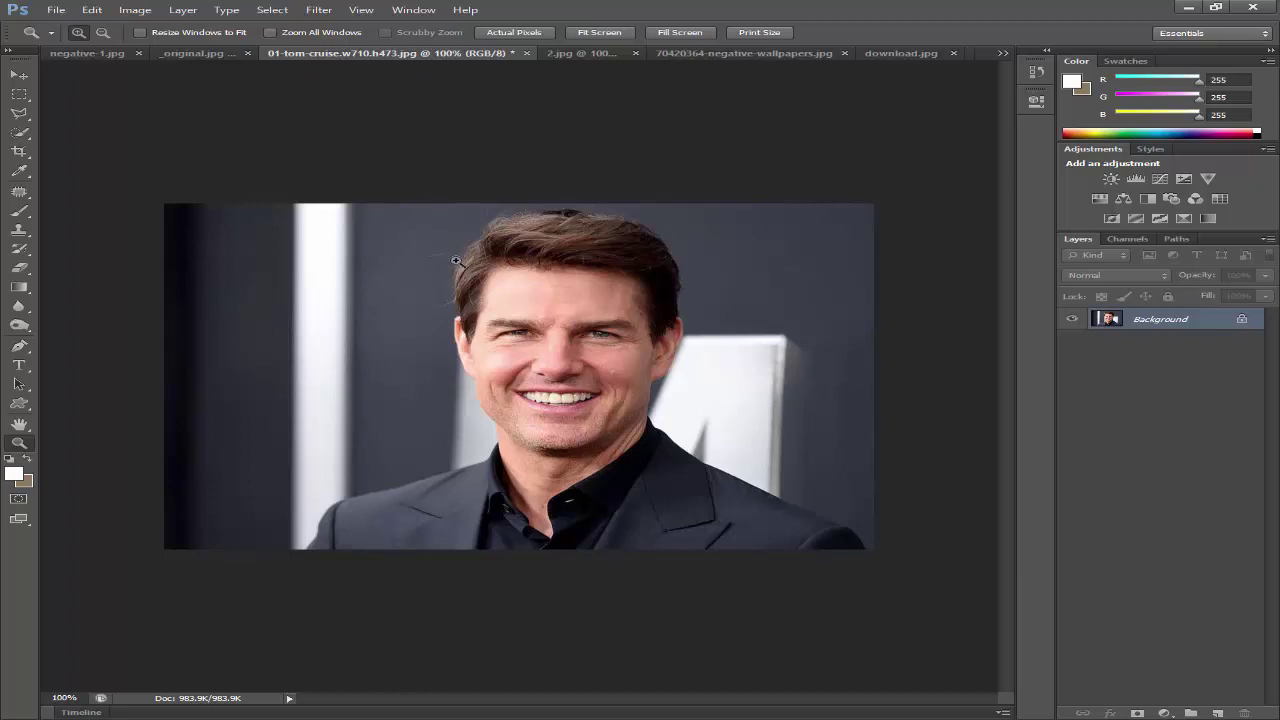
drag(299, 188, 866, 606)
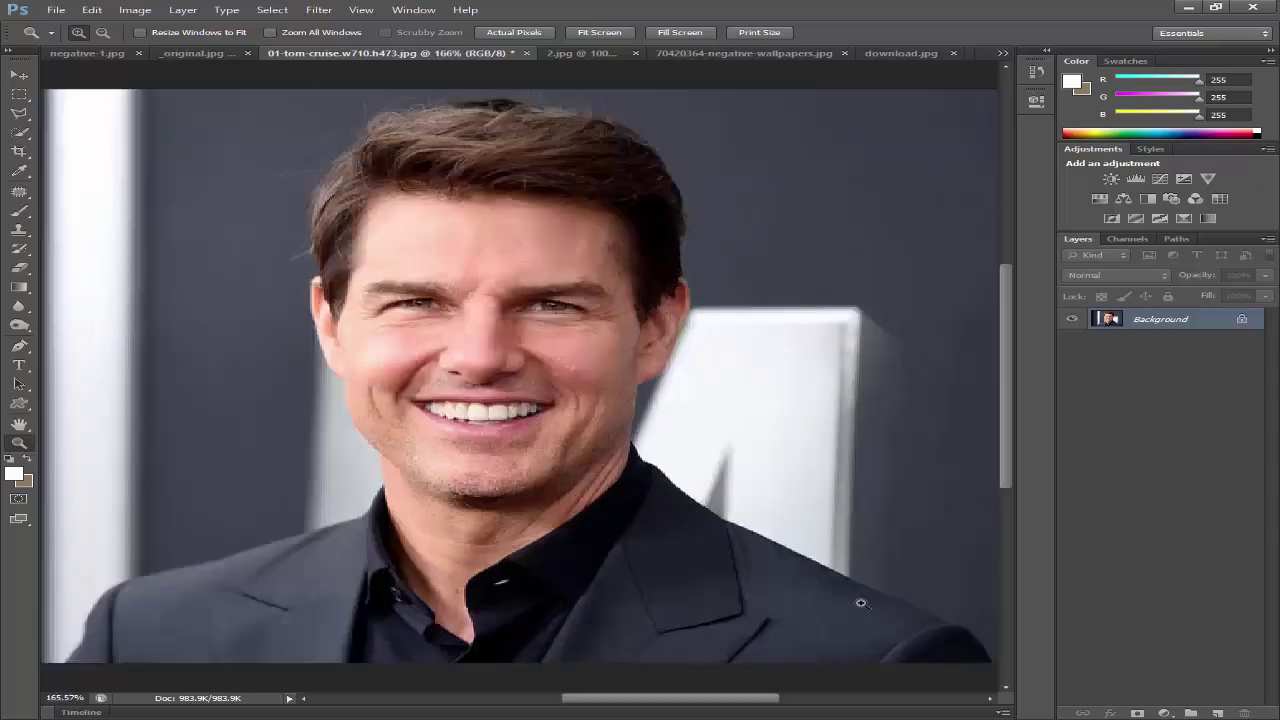
right_click(688, 410)
click(735, 491)
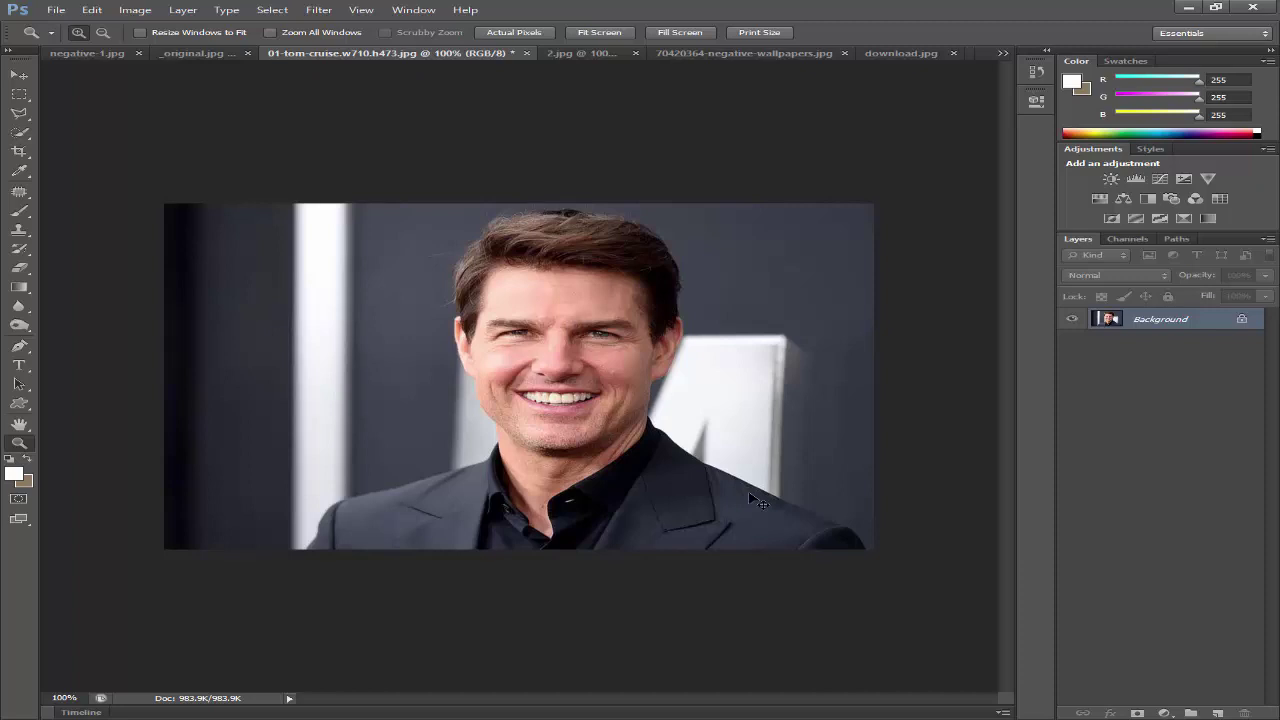
Turn the smiling man's portrait into a negative using Image > Adjustments > Invert.
key(ctrl+i)
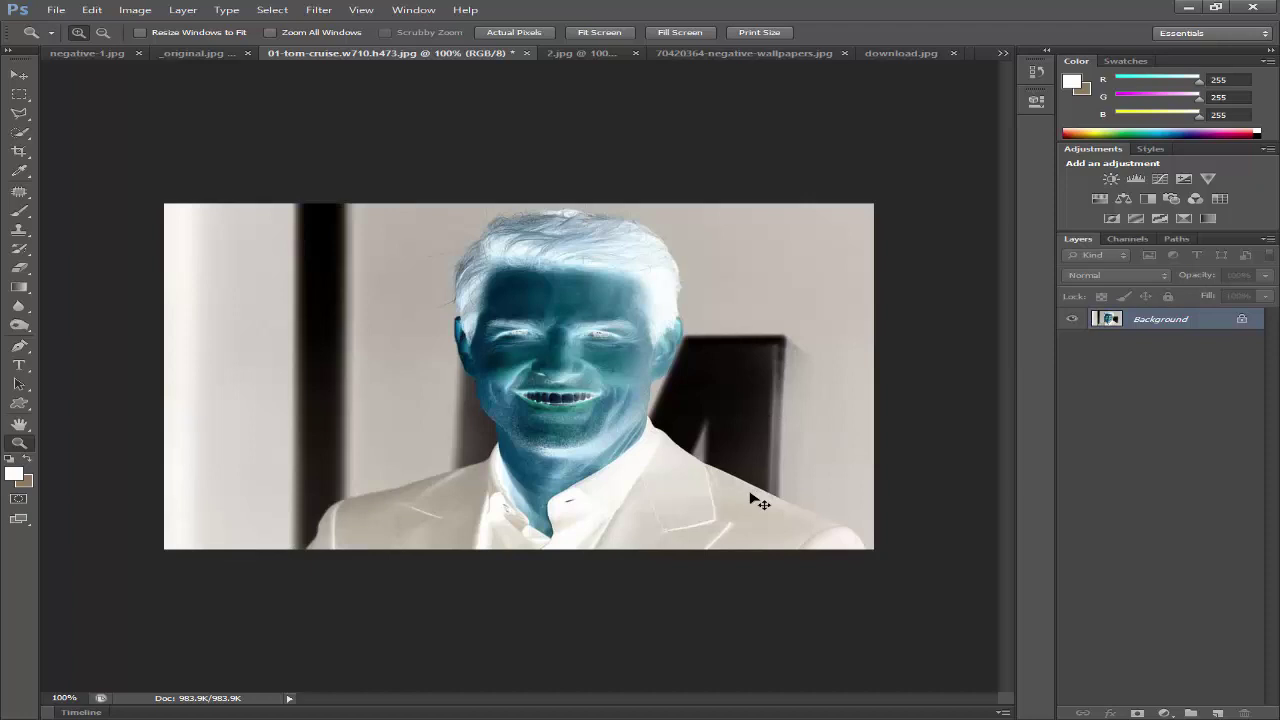
key(ctrl+i)
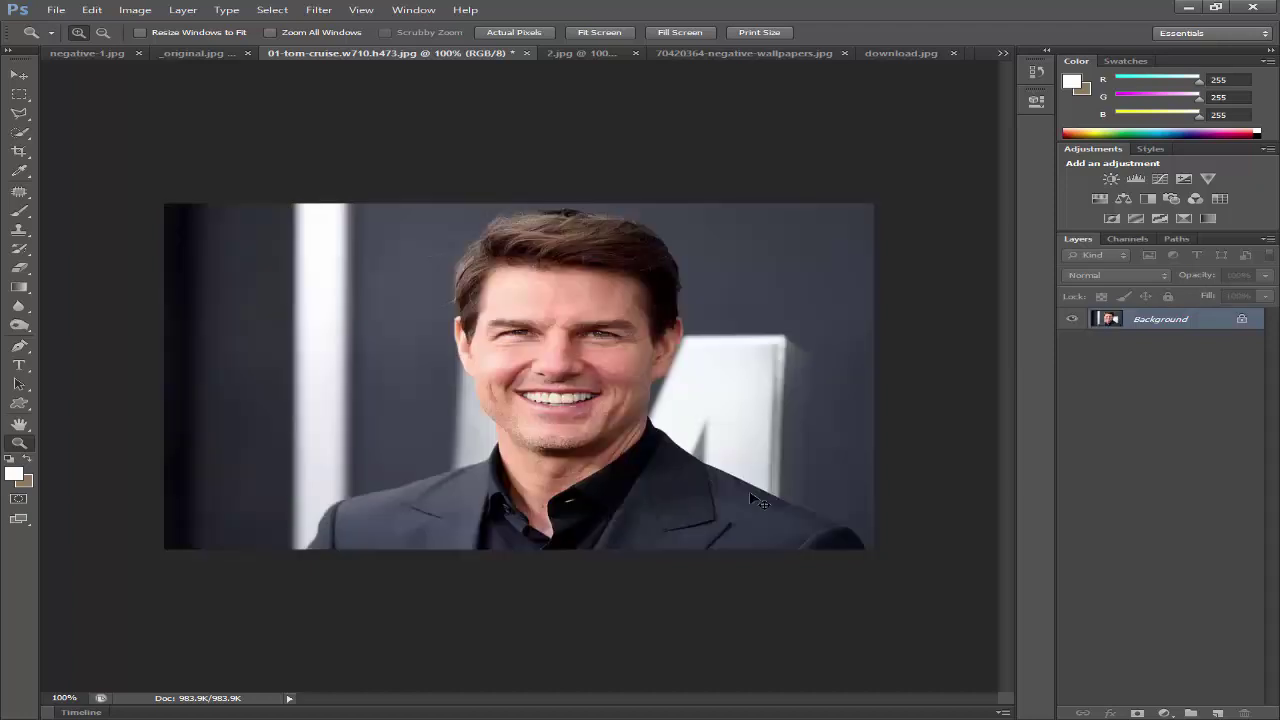
click(190, 10)
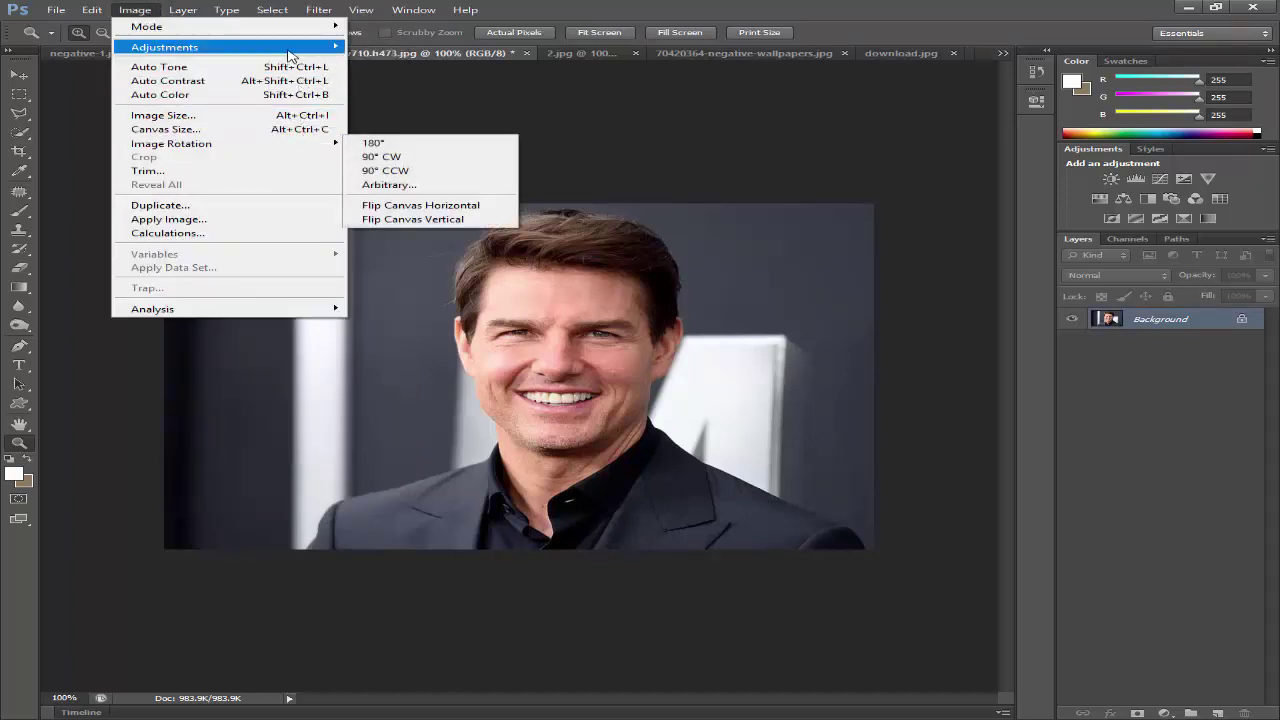
mouse_move(165, 47)
click(378, 212)
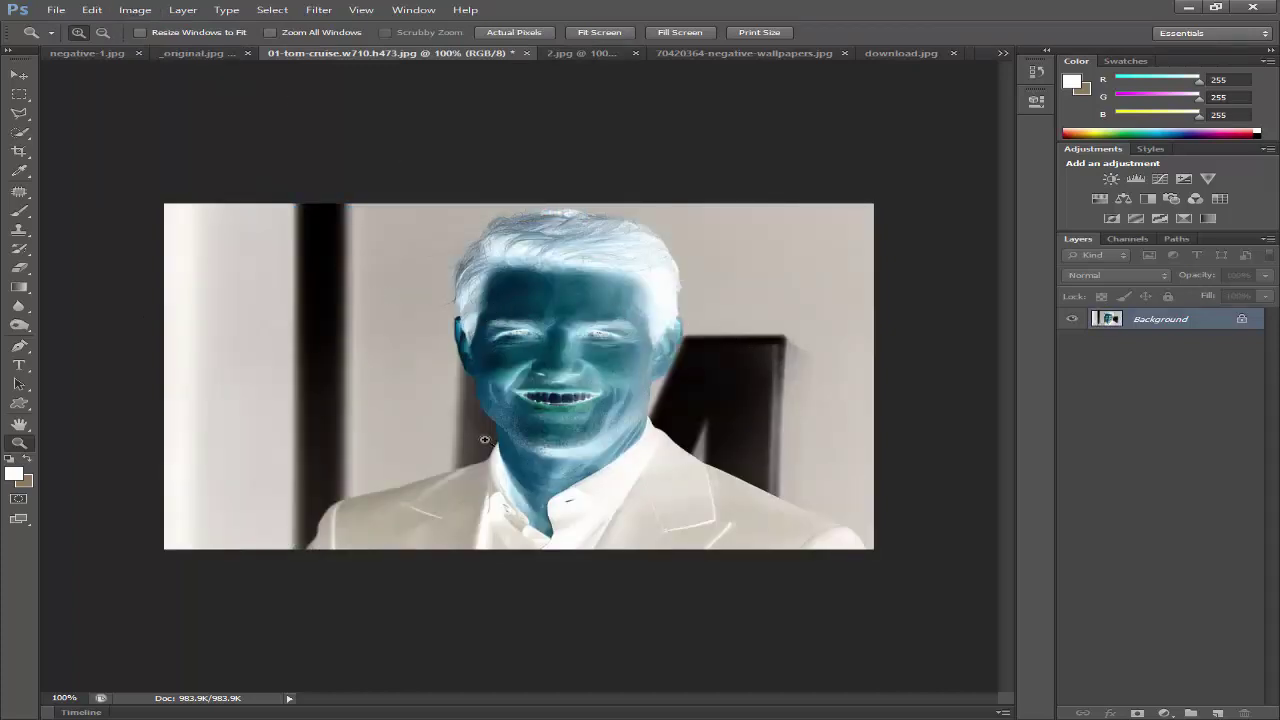
click(56, 9)
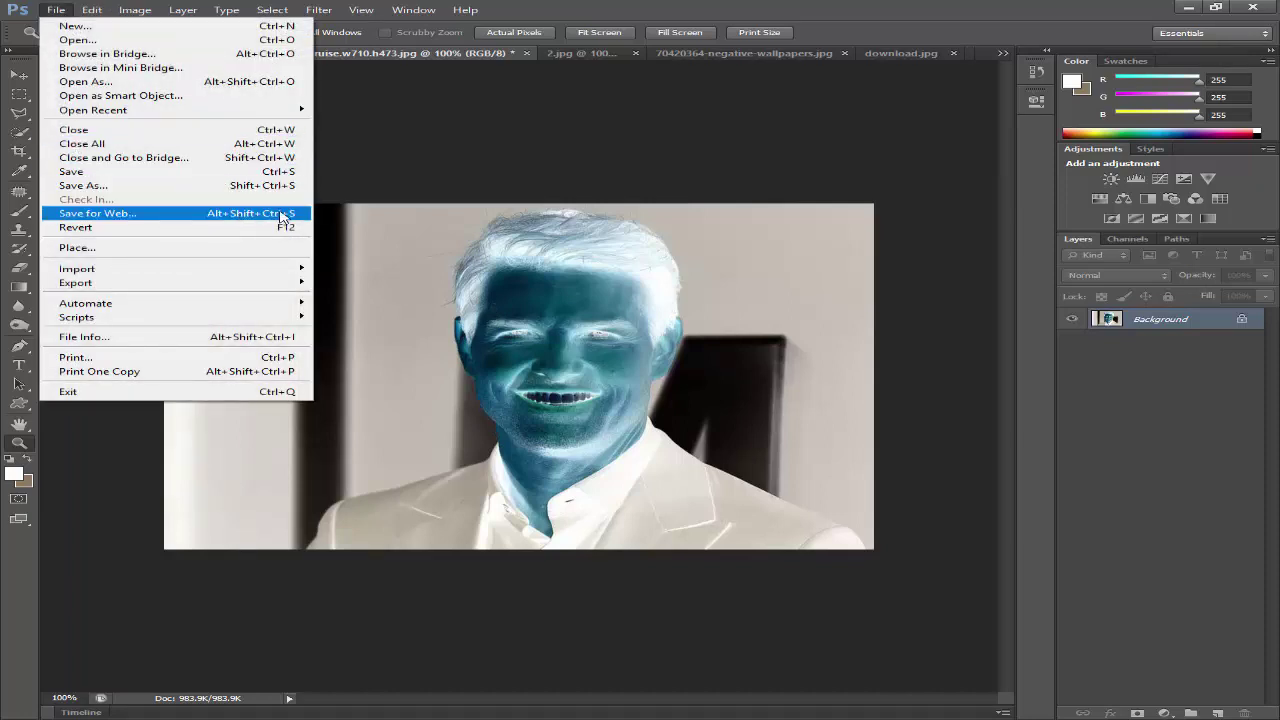
Save the man's negative photo to the Desktop as a maximum-quality JPEG.
click(230, 185)
click(411, 197)
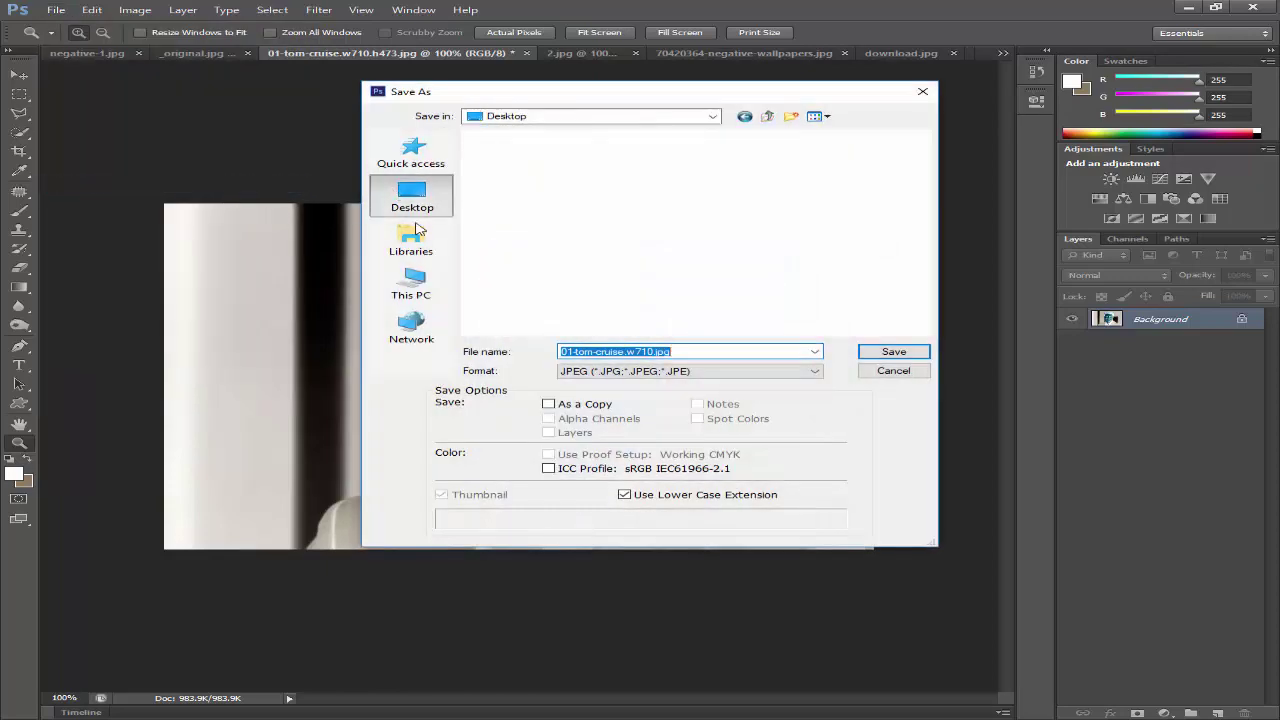
click(893, 352)
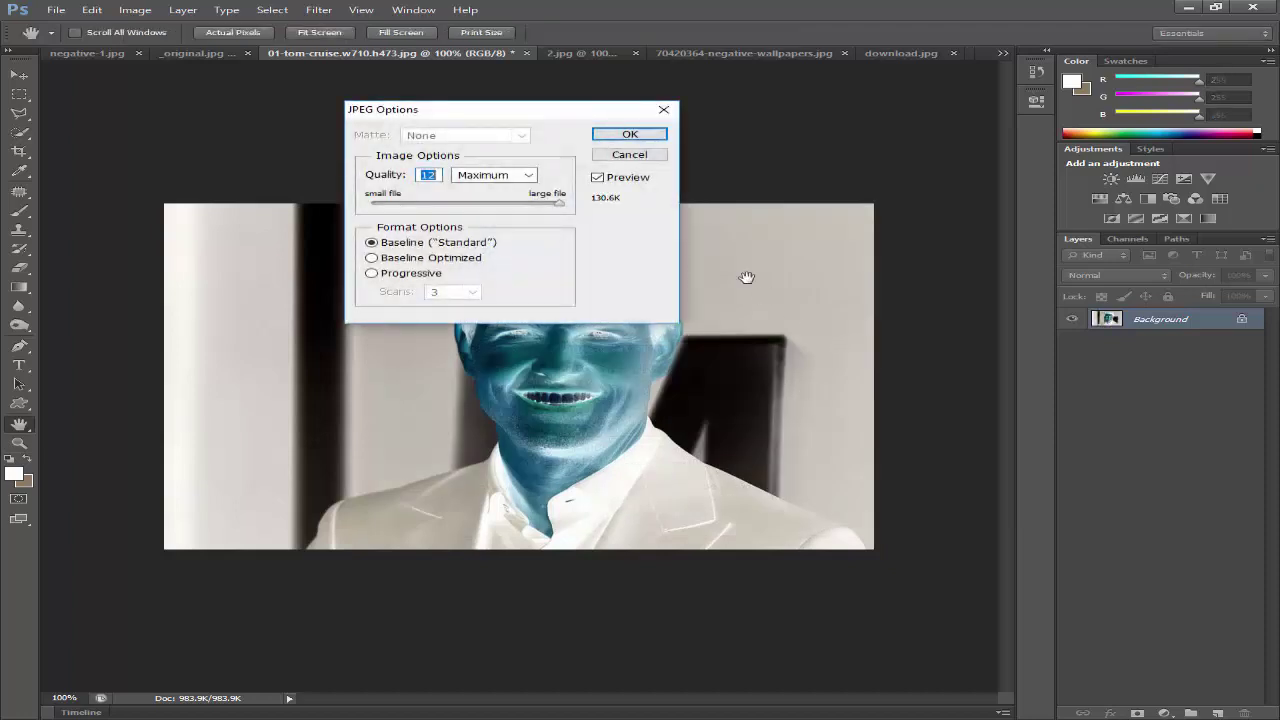
click(632, 135)
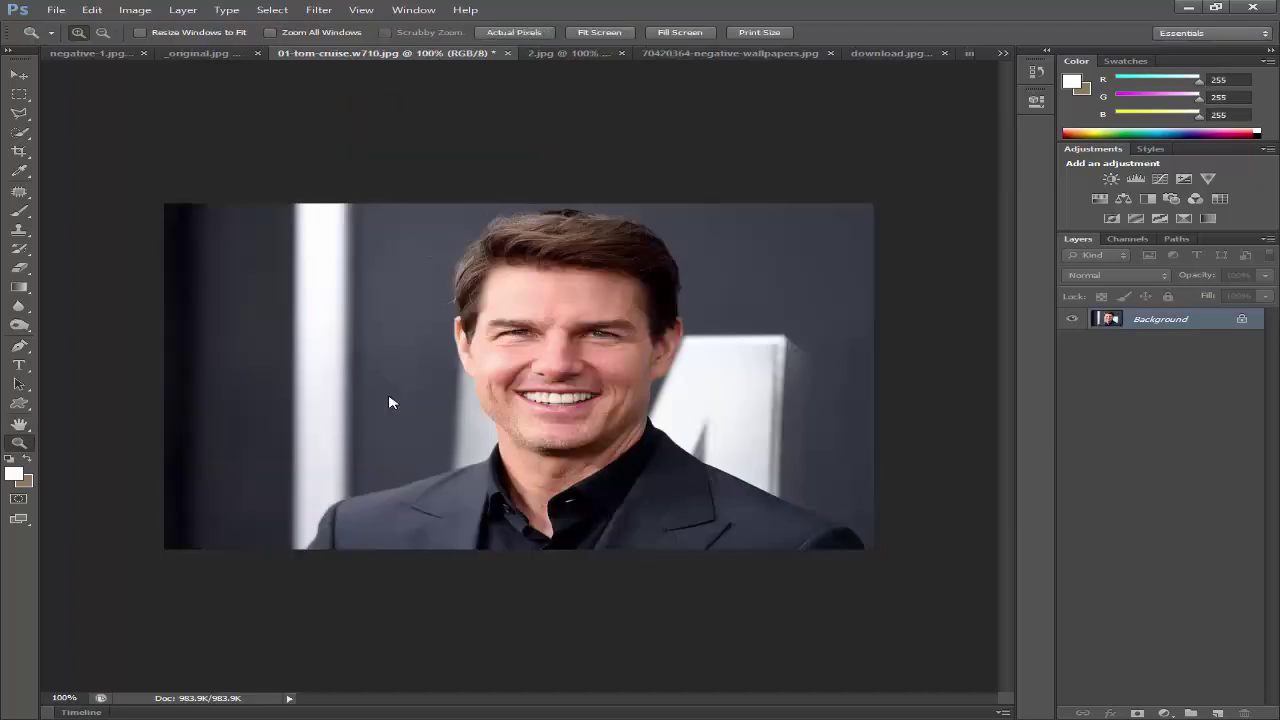
Save the normal-colour version to the Desktop as another maximum-quality JPEG.
click(56, 9)
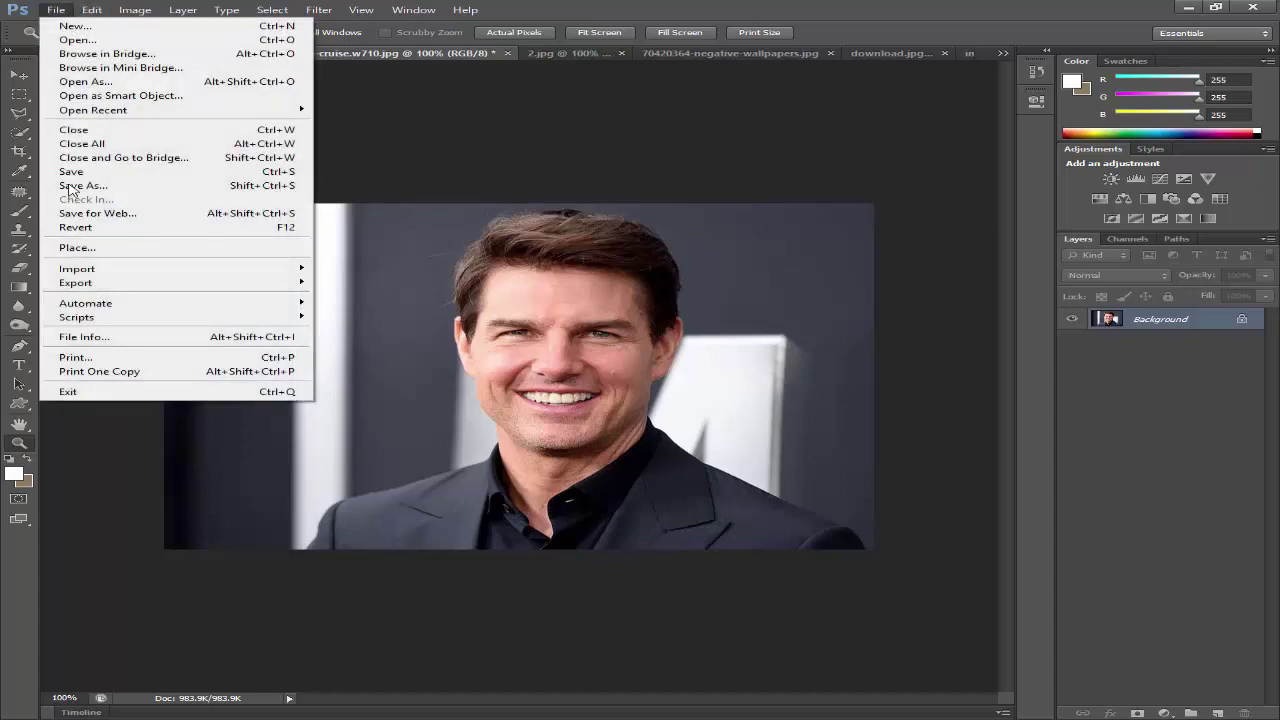
click(72, 186)
click(412, 196)
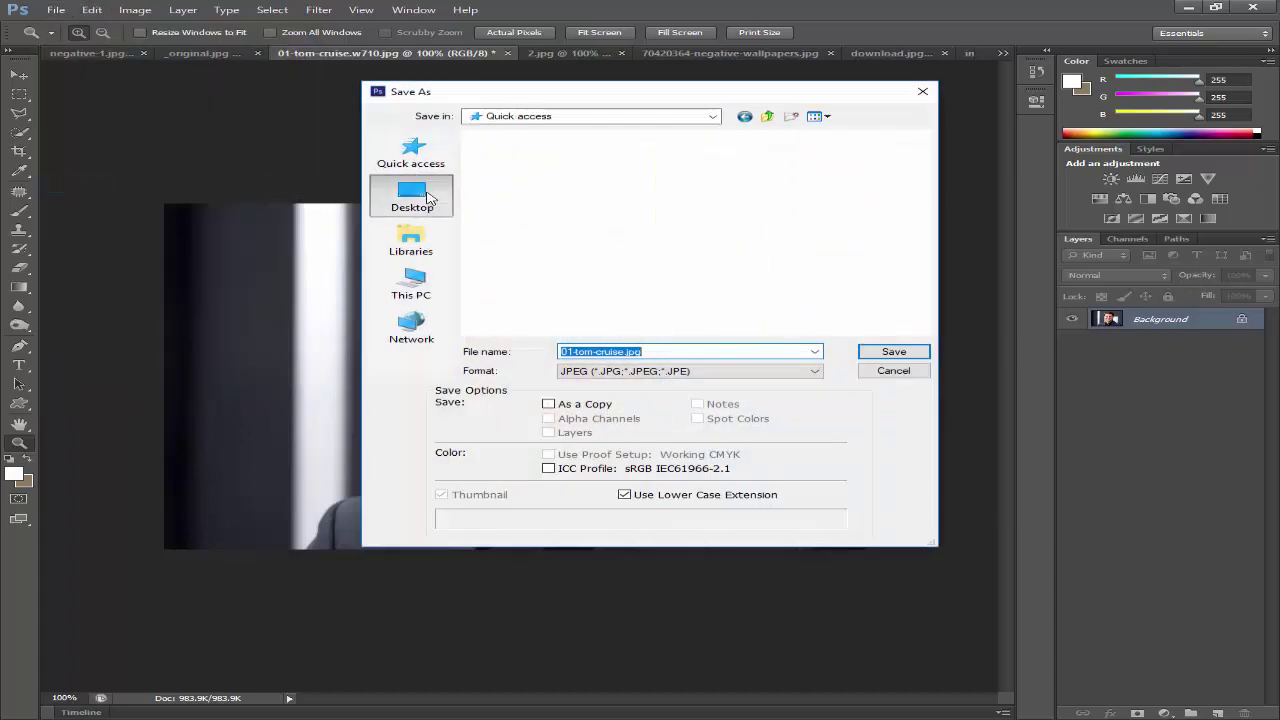
click(870, 358)
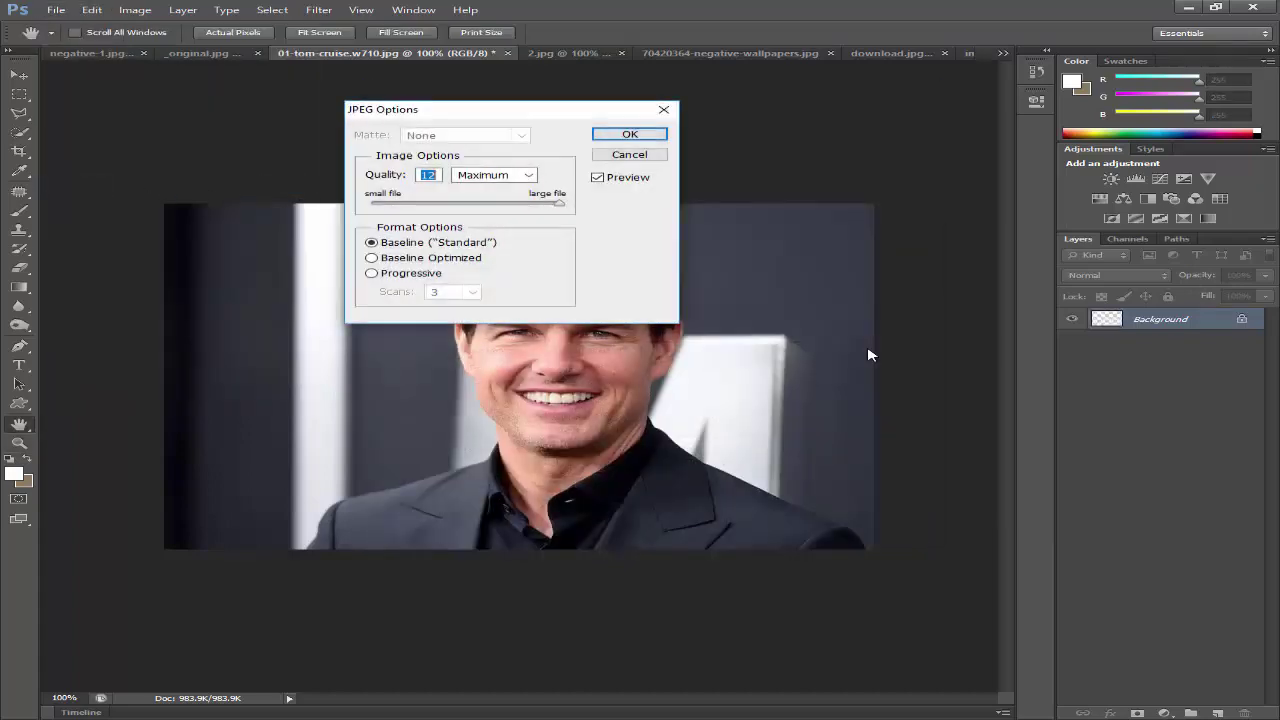
click(652, 138)
Minimise Photoshop and the folder window, then refresh the desktop to show the saved files.
click(1187, 8)
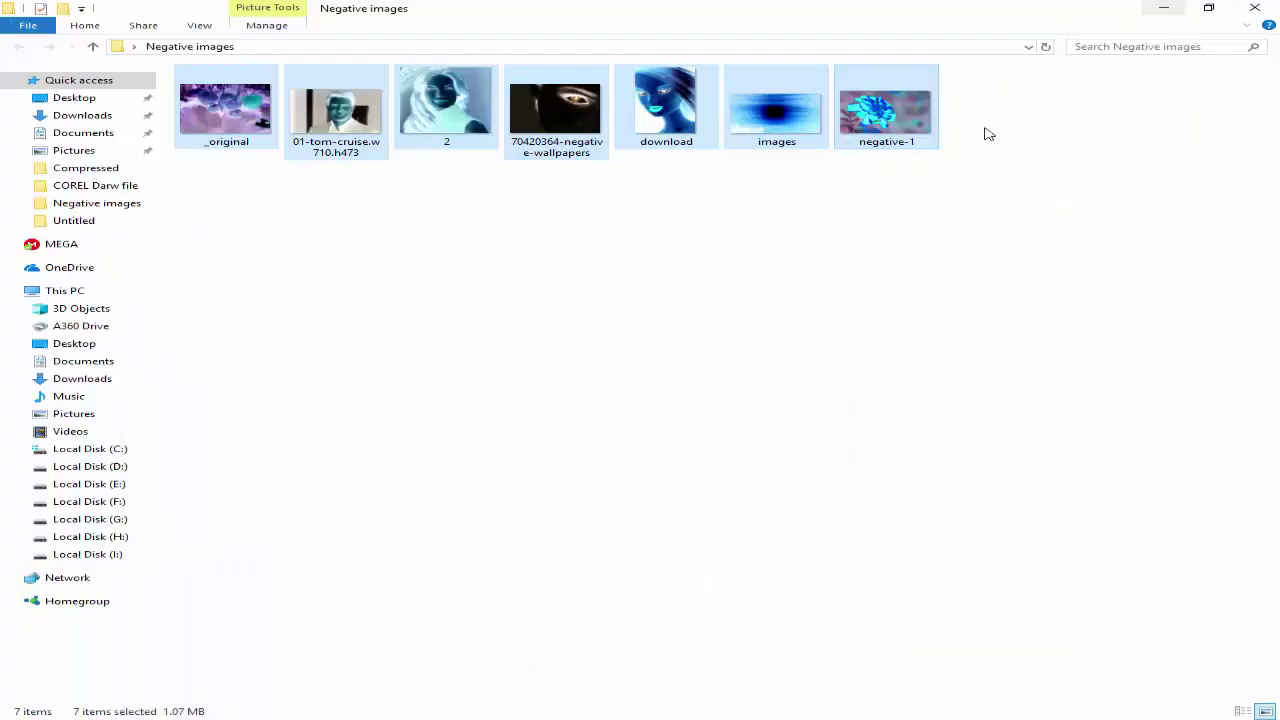
click(1171, 8)
right_click(994, 37)
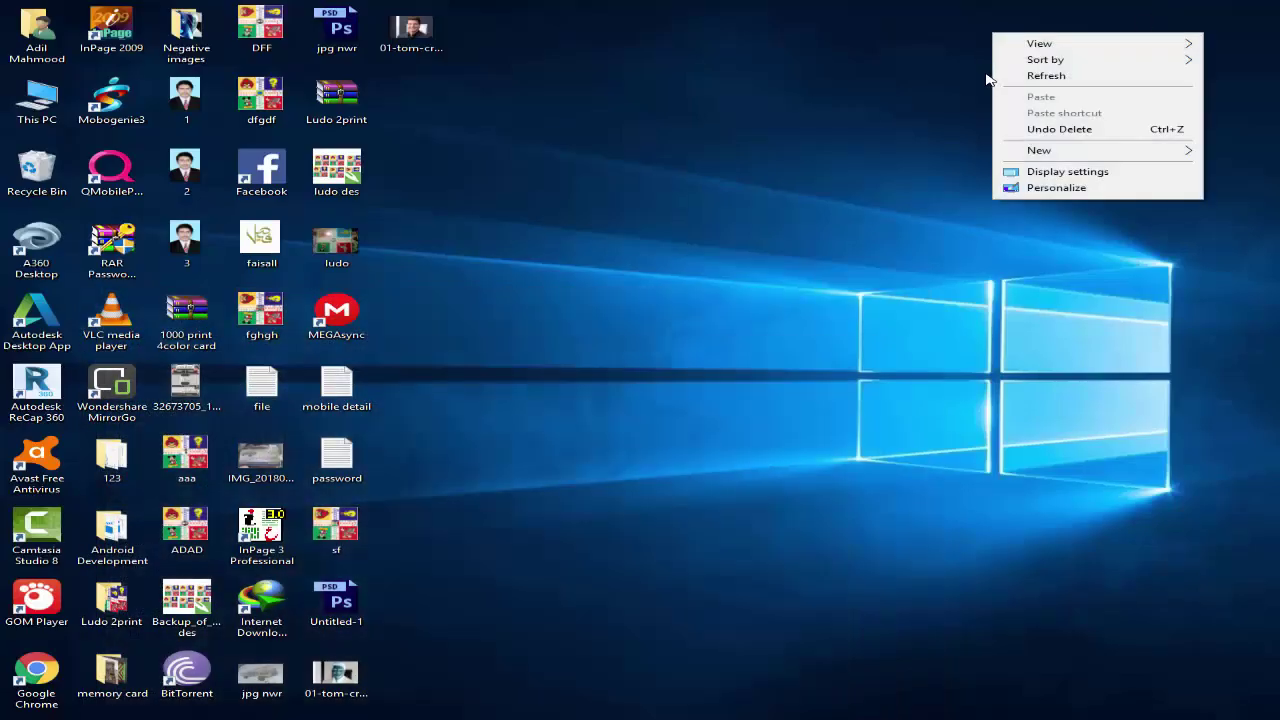
click(1009, 77)
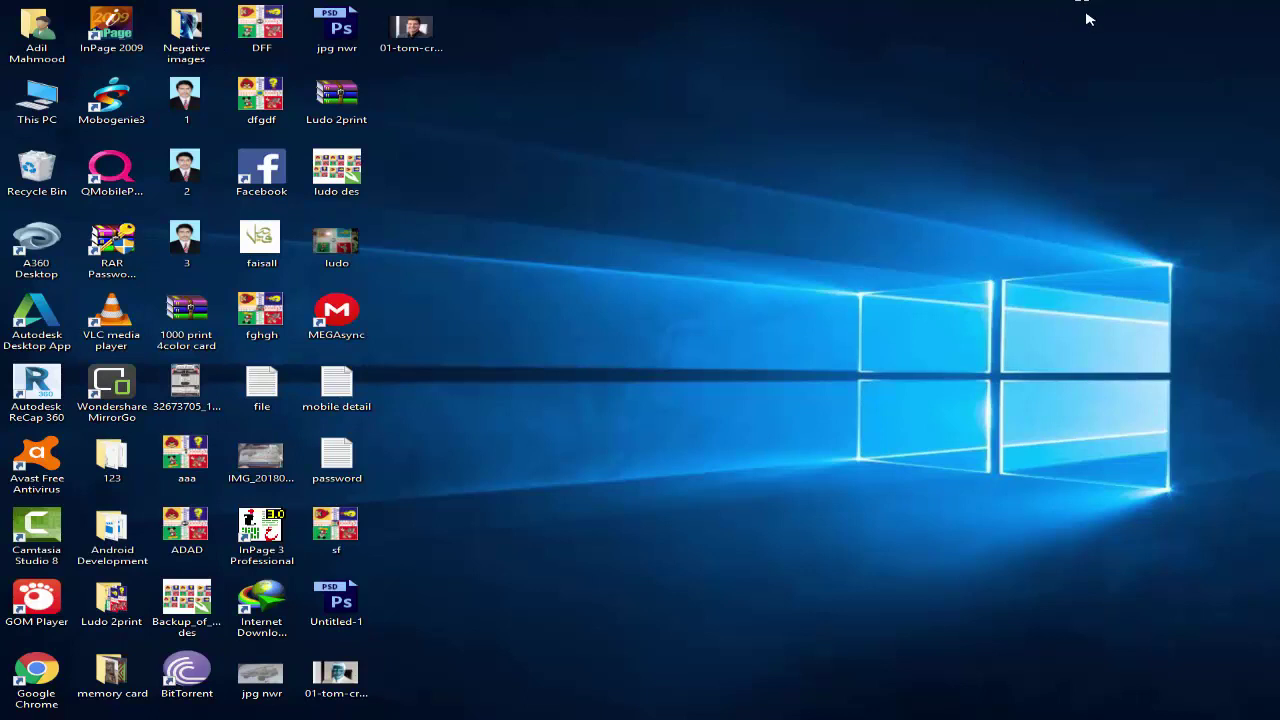